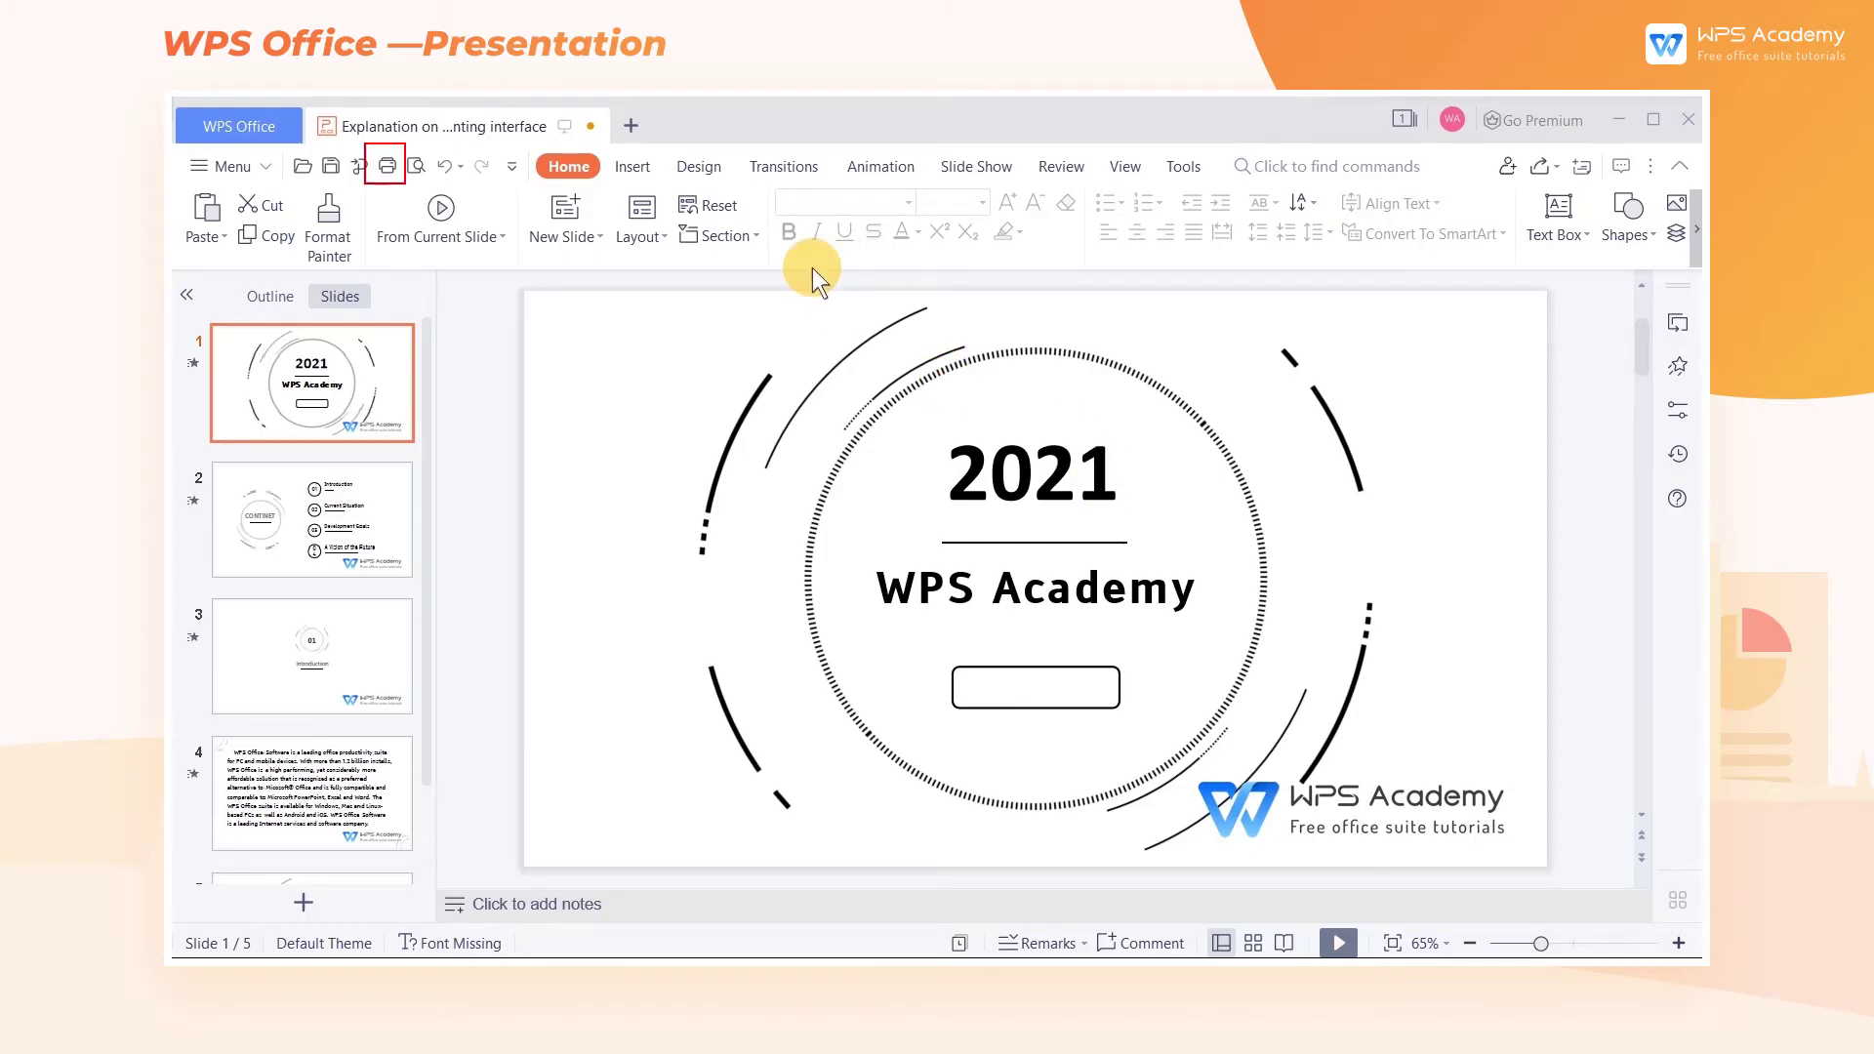
Step: Open the presentation's Print dialog from the Quick Access Toolbar
click(387, 165)
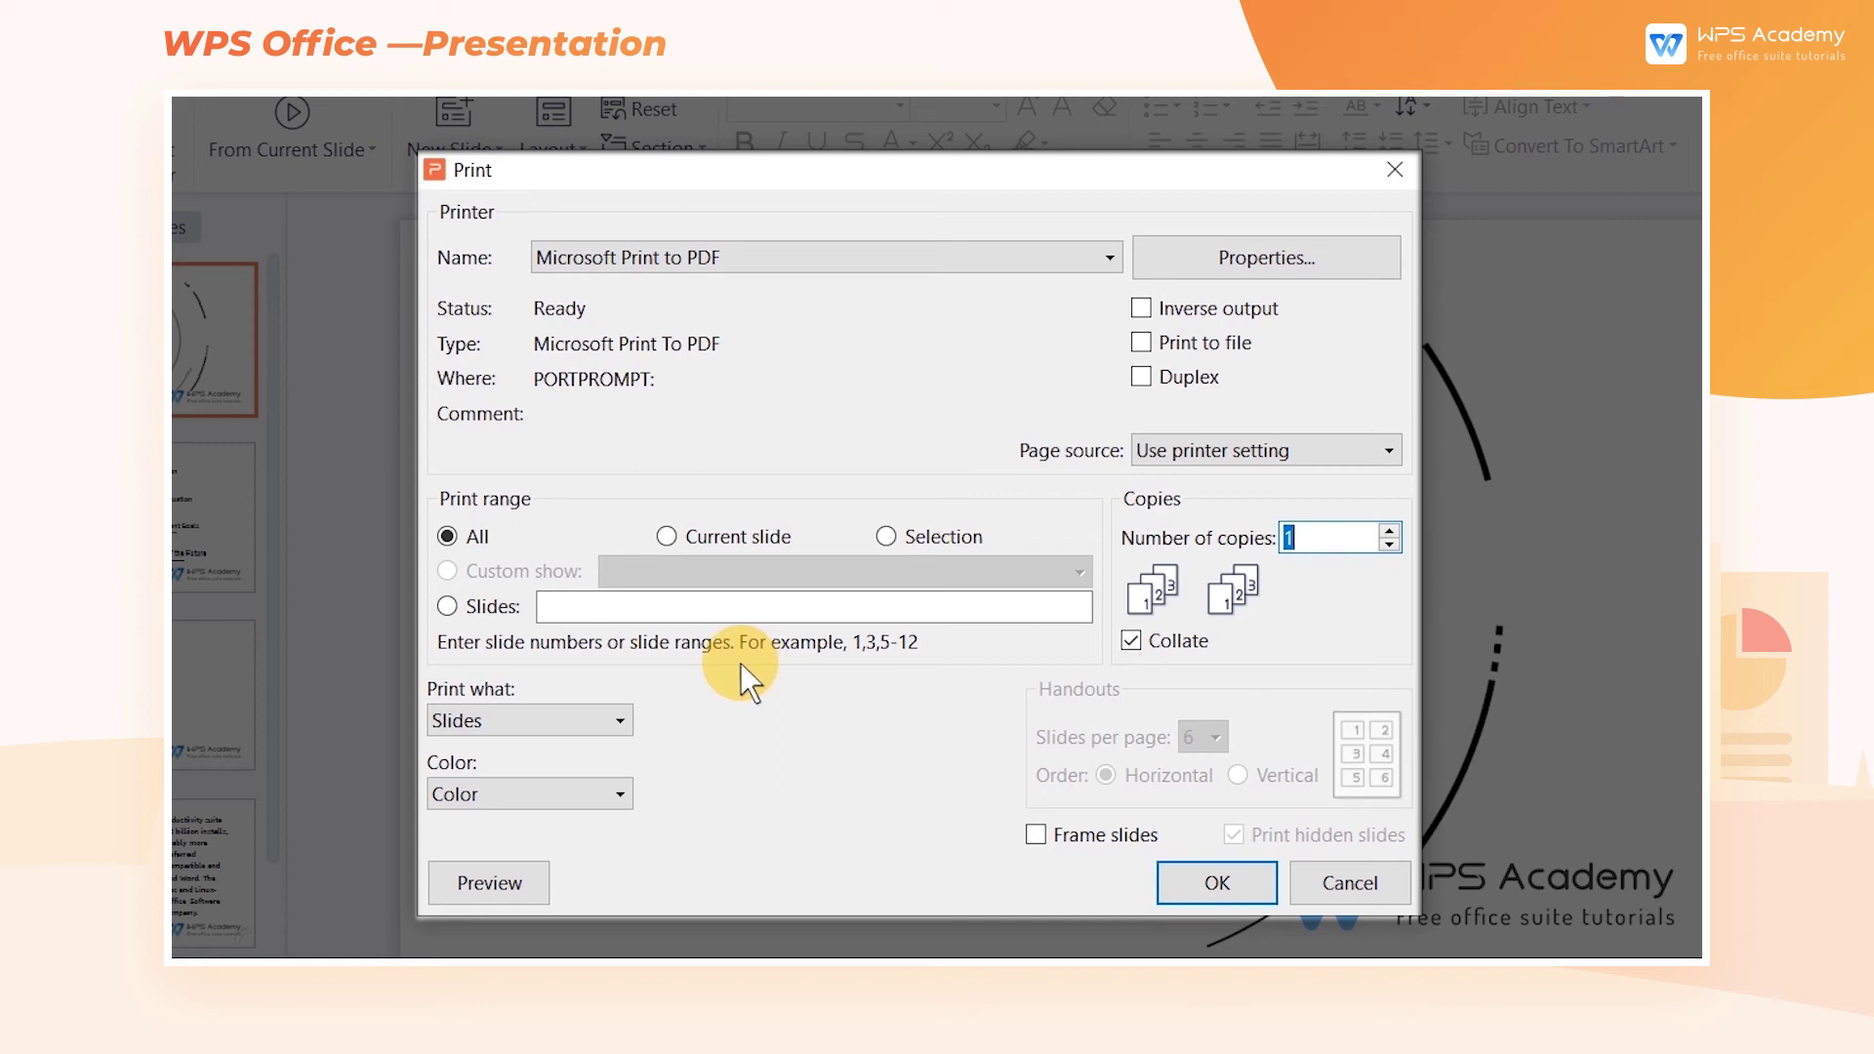
Step: Set the print range to specific slides and the number of copies to 3
click(446, 606)
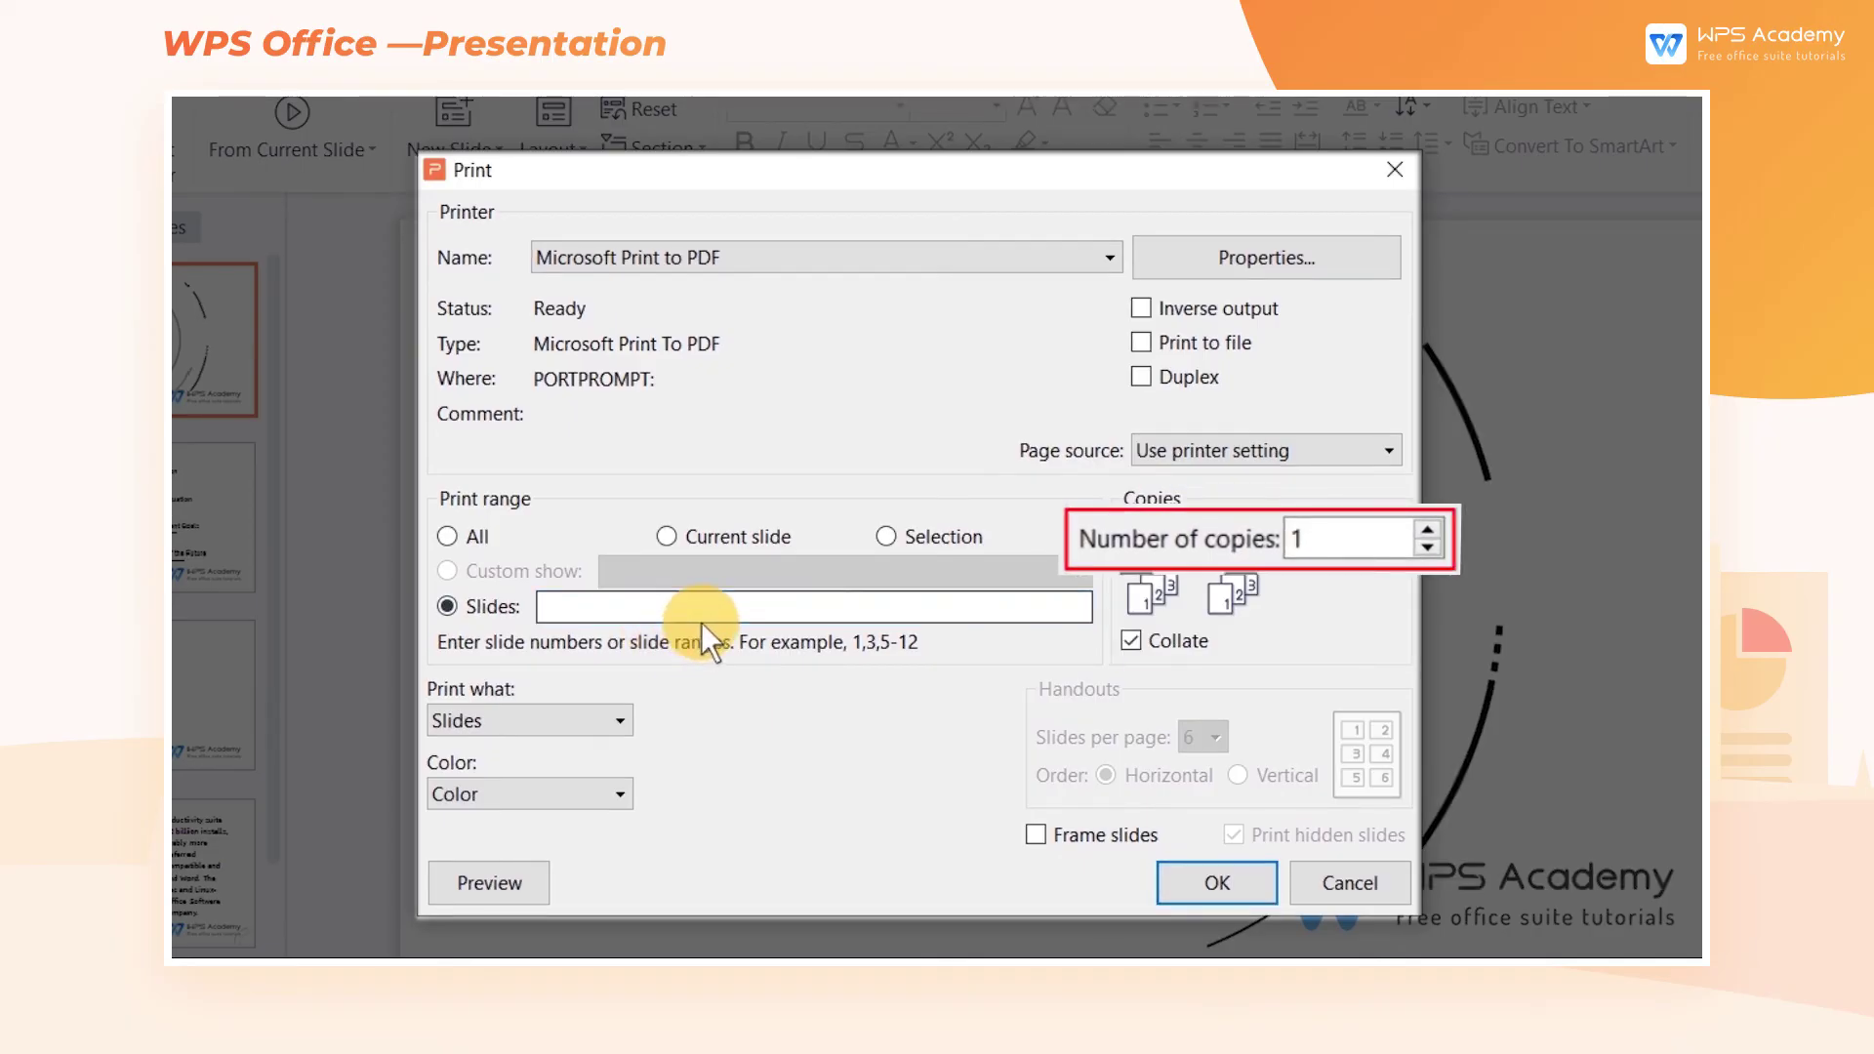
click(1428, 531)
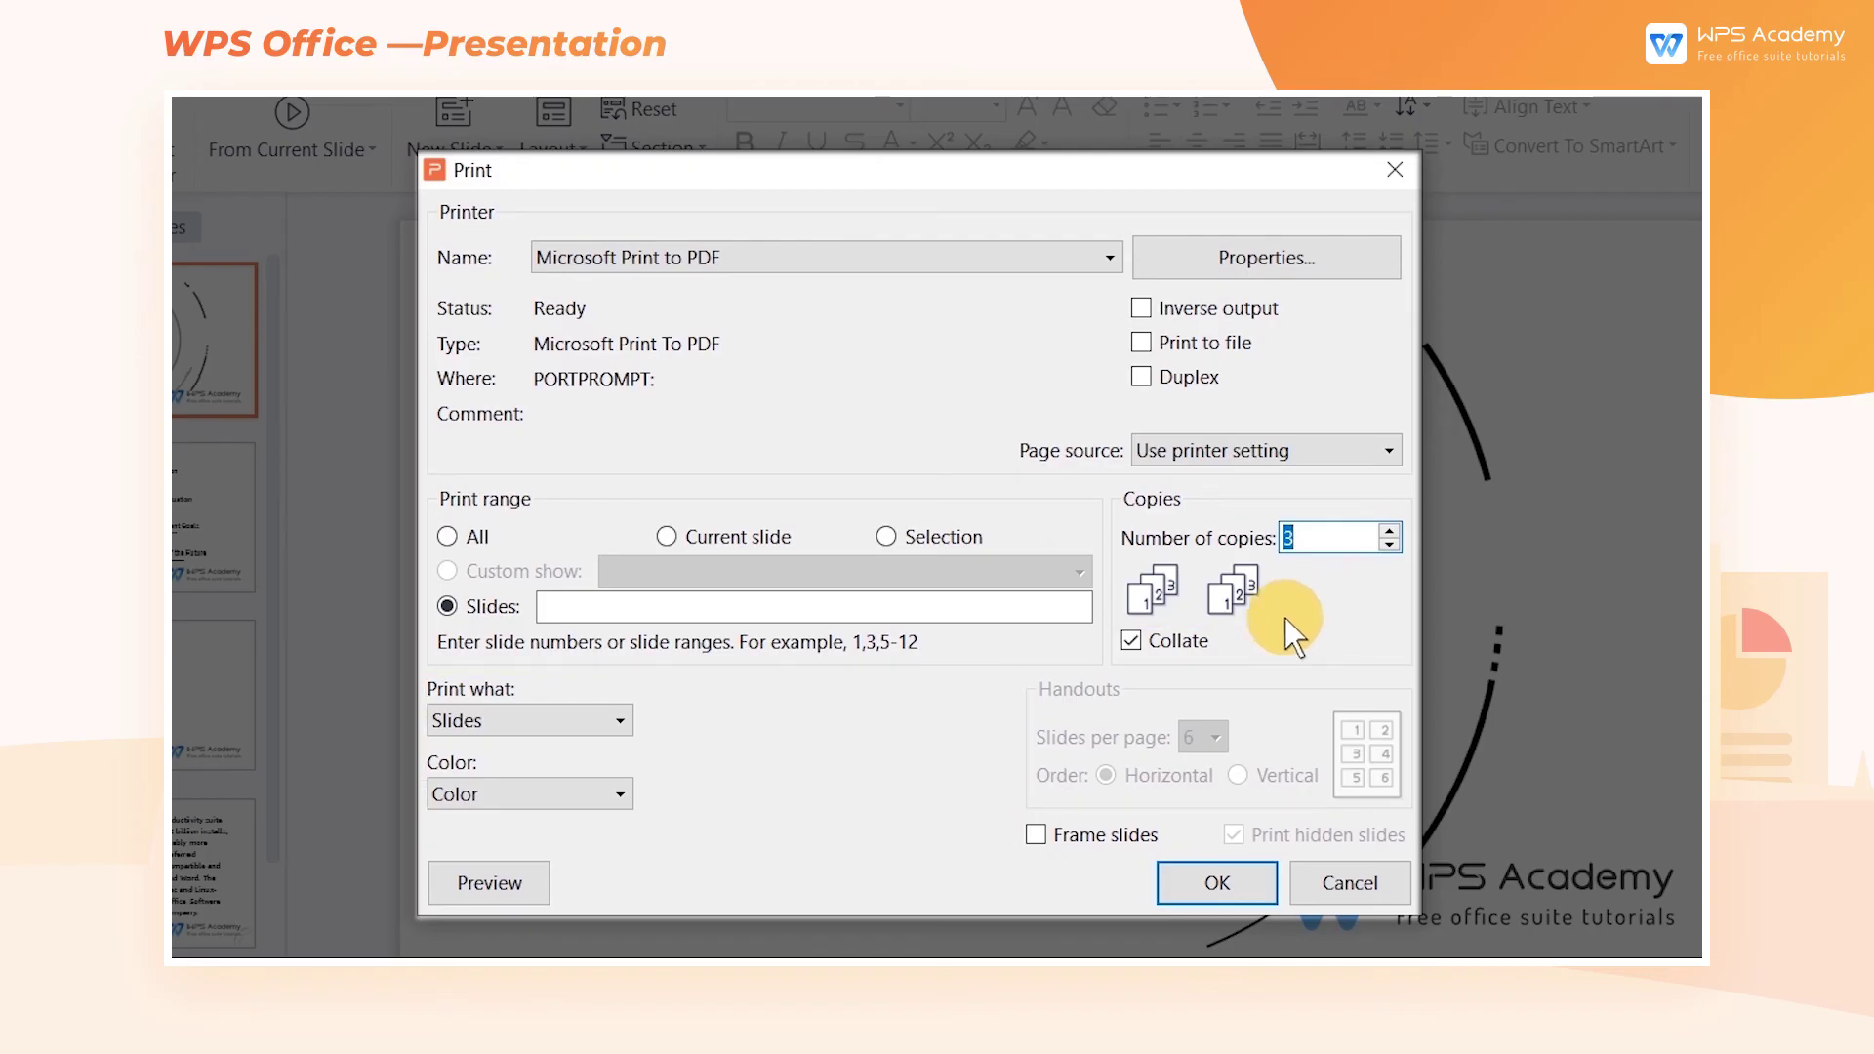
click(592, 725)
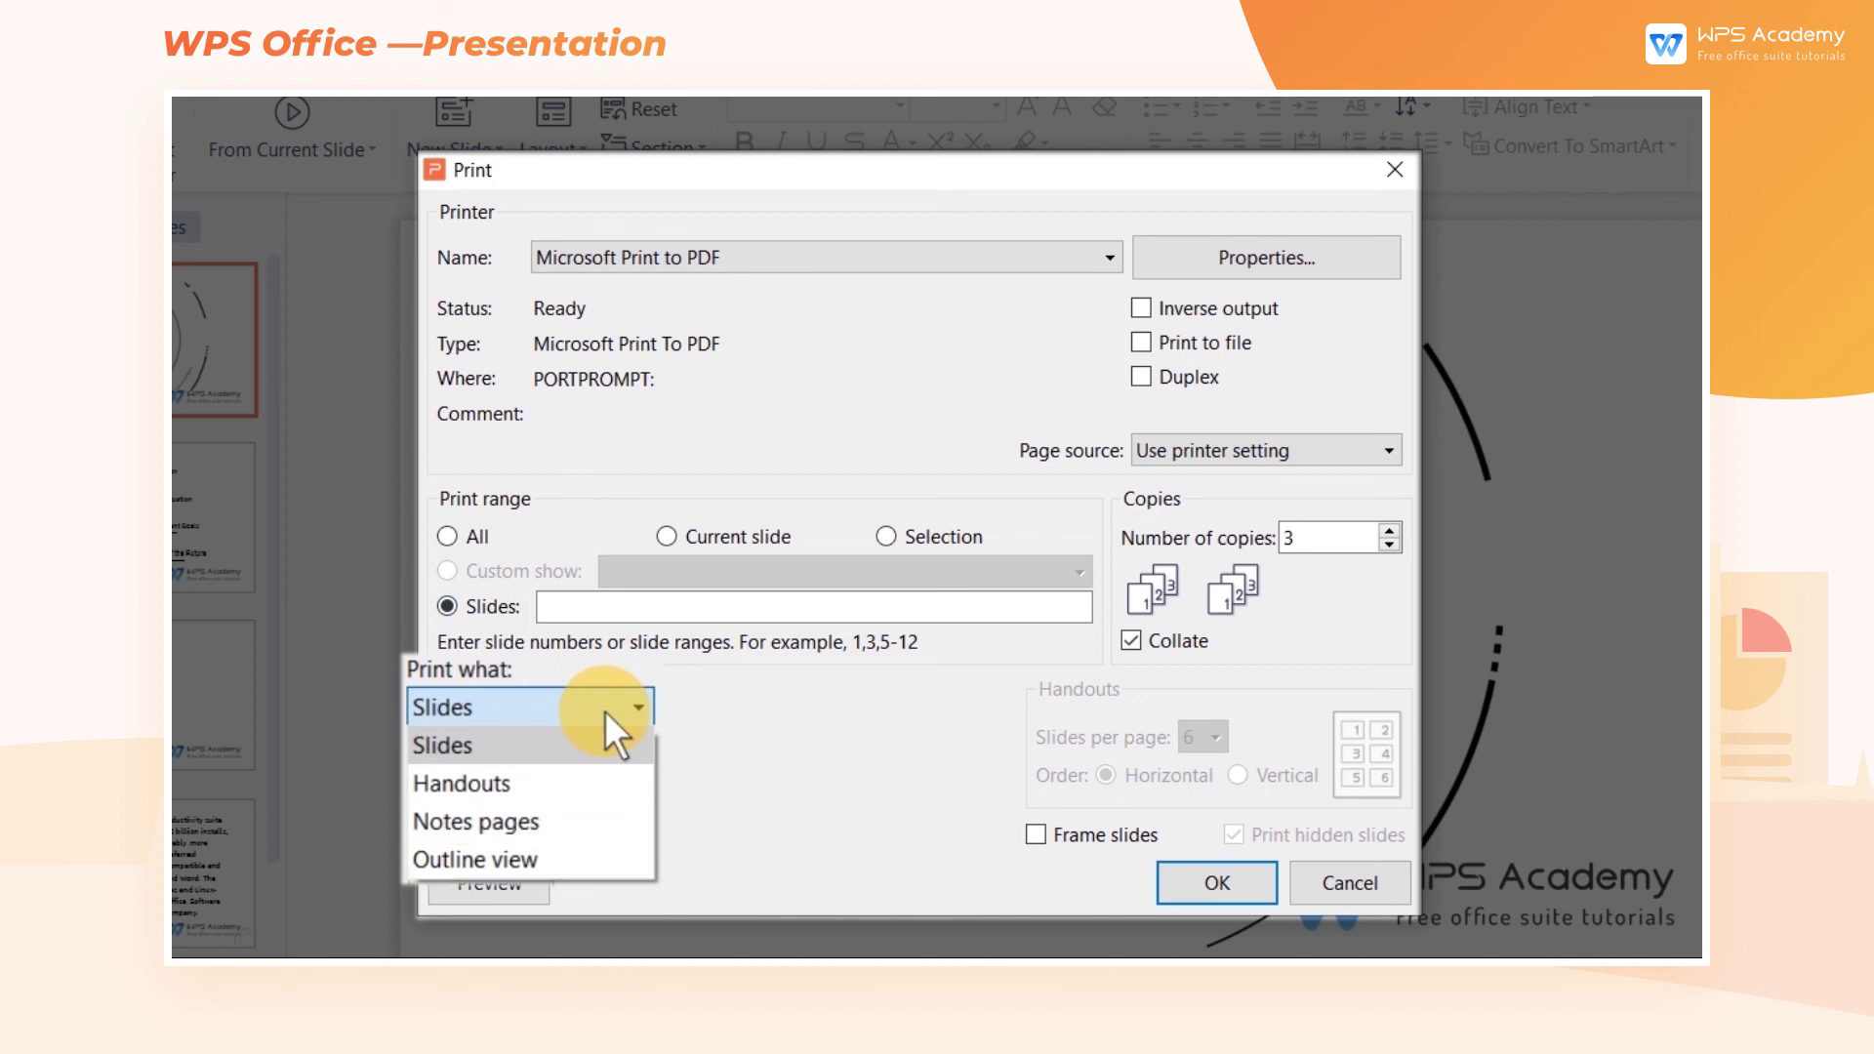
click(605, 709)
click(622, 794)
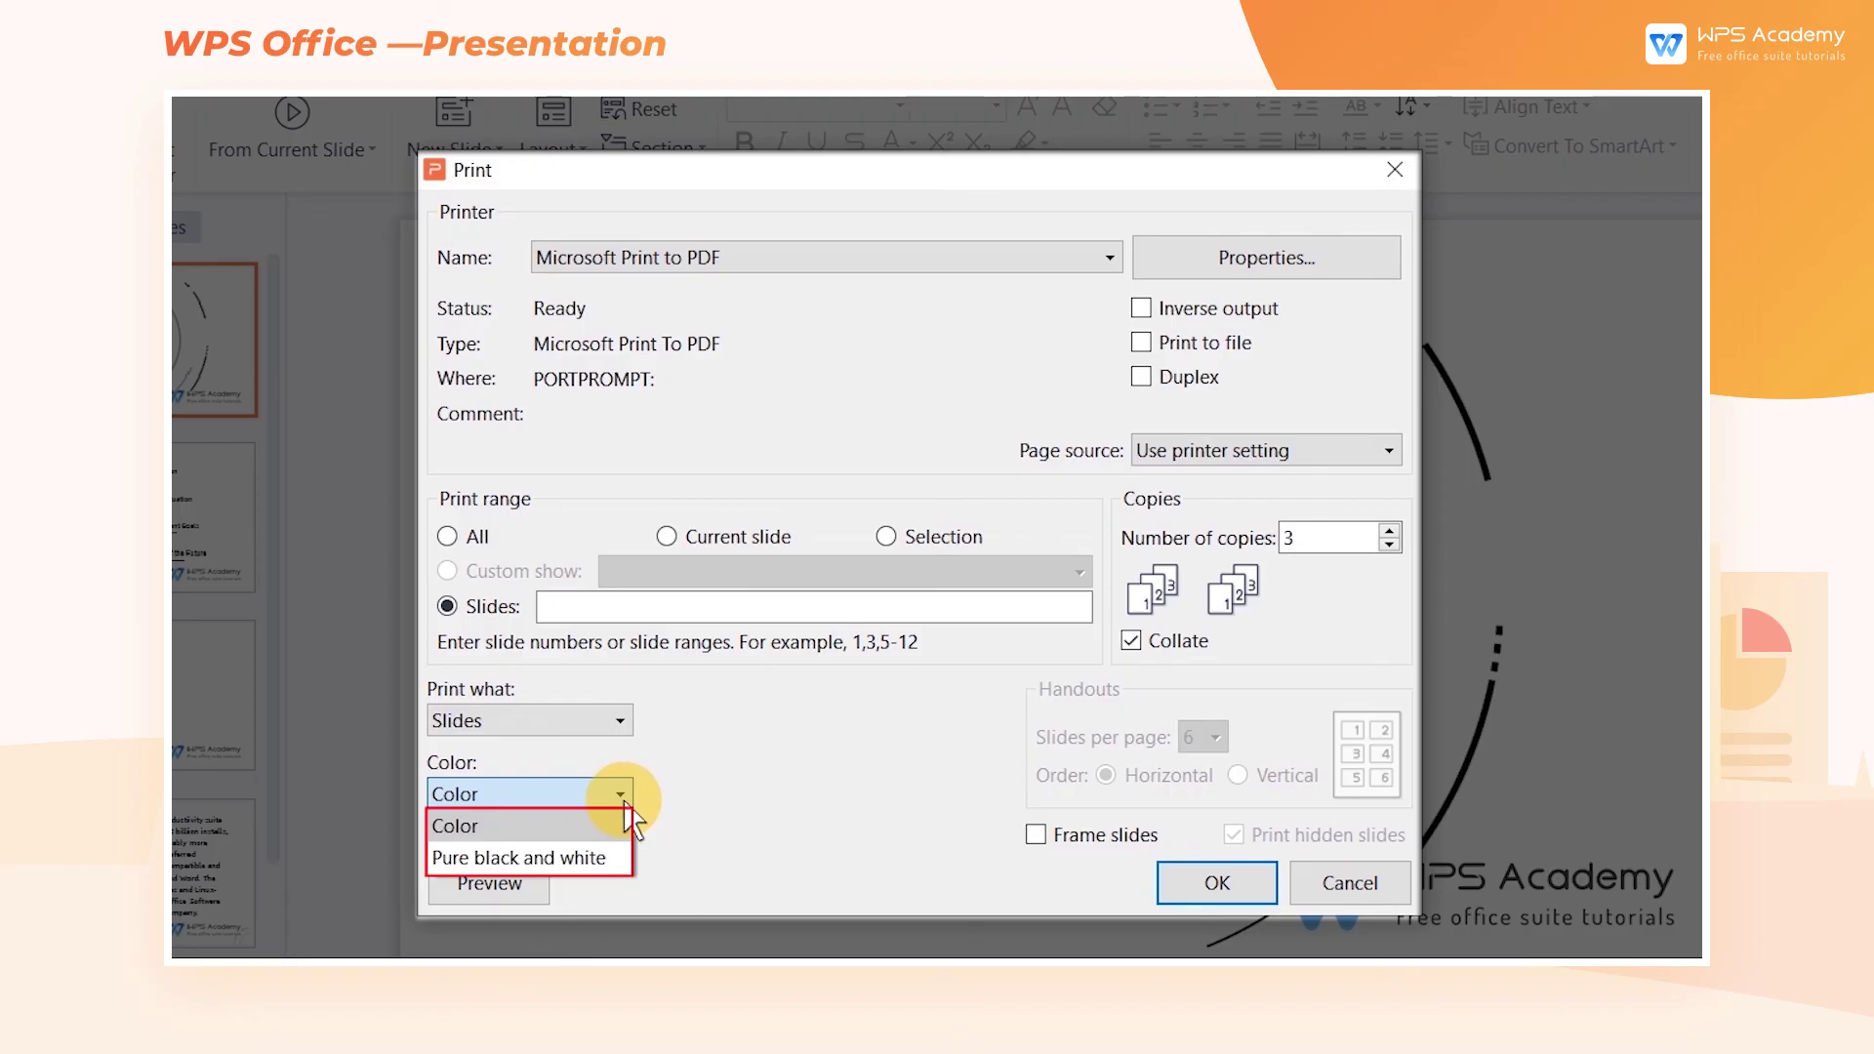
Step: Keep colour output and print Handouts, 6 slides per page in horizontal order, with frames
click(627, 803)
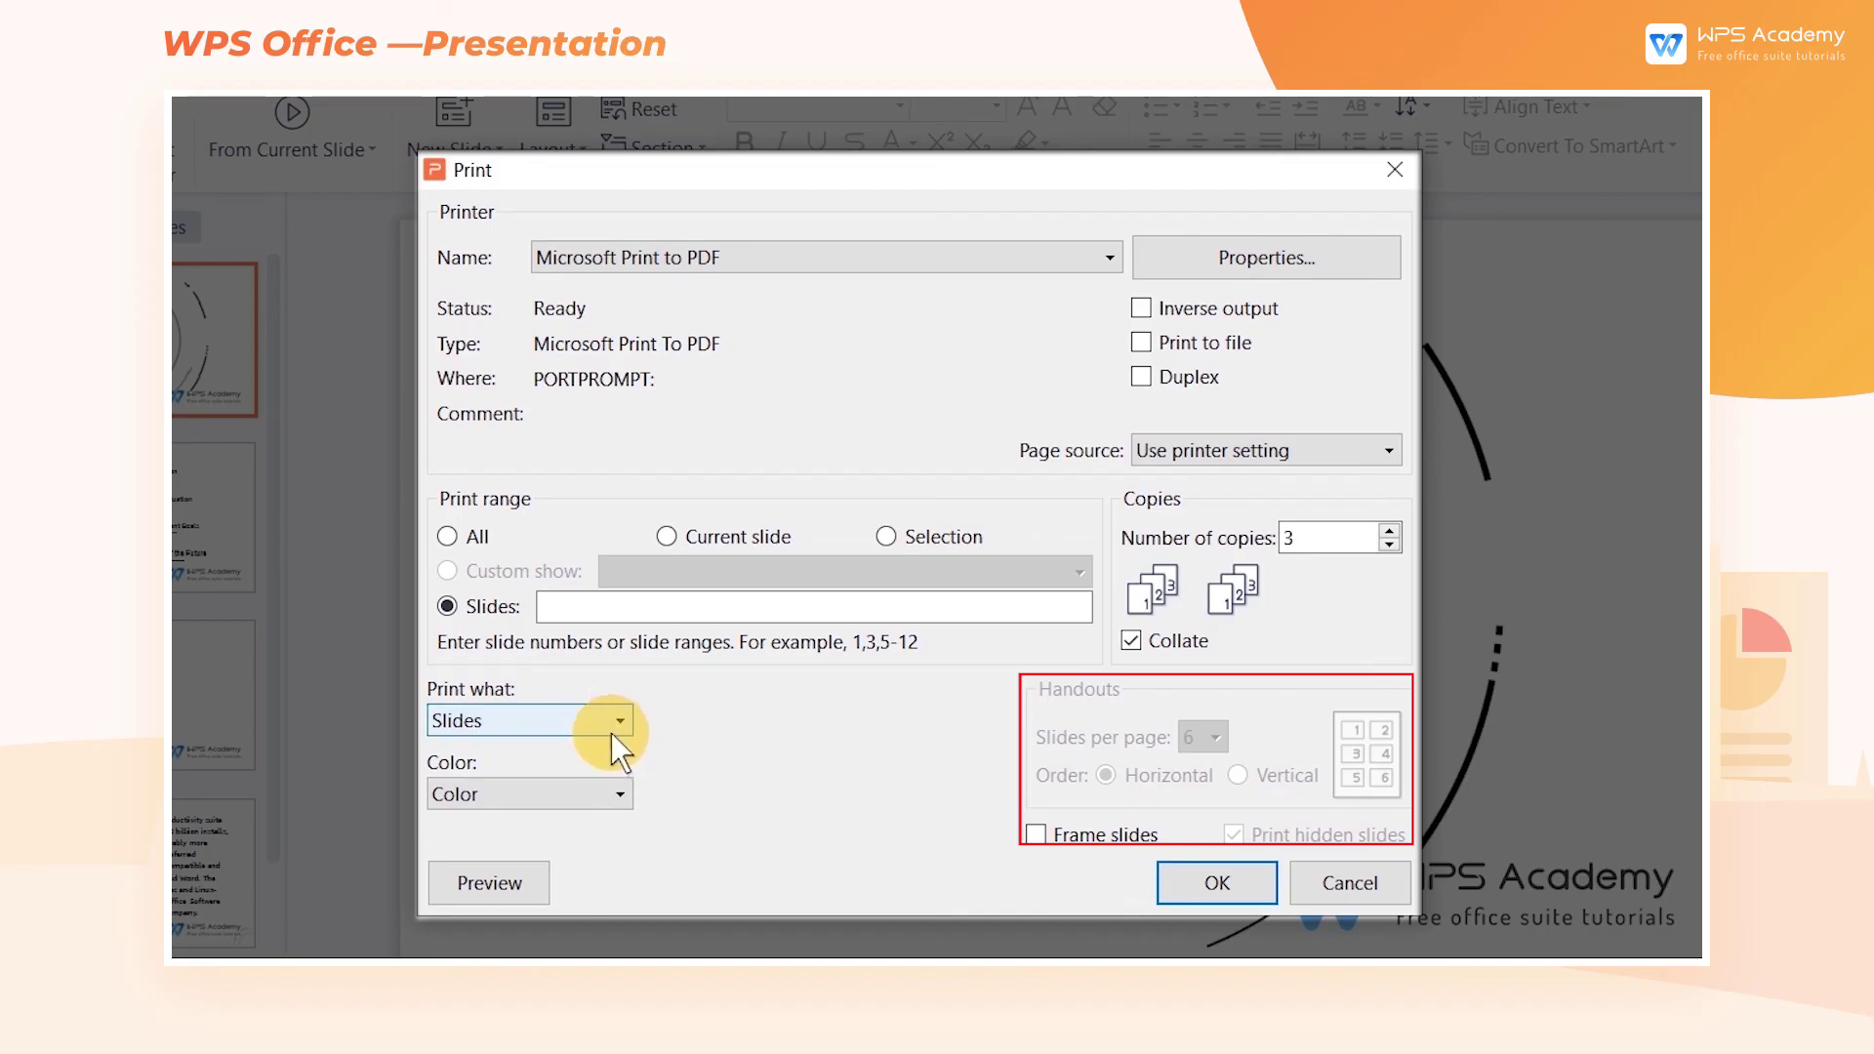
click(615, 722)
click(596, 783)
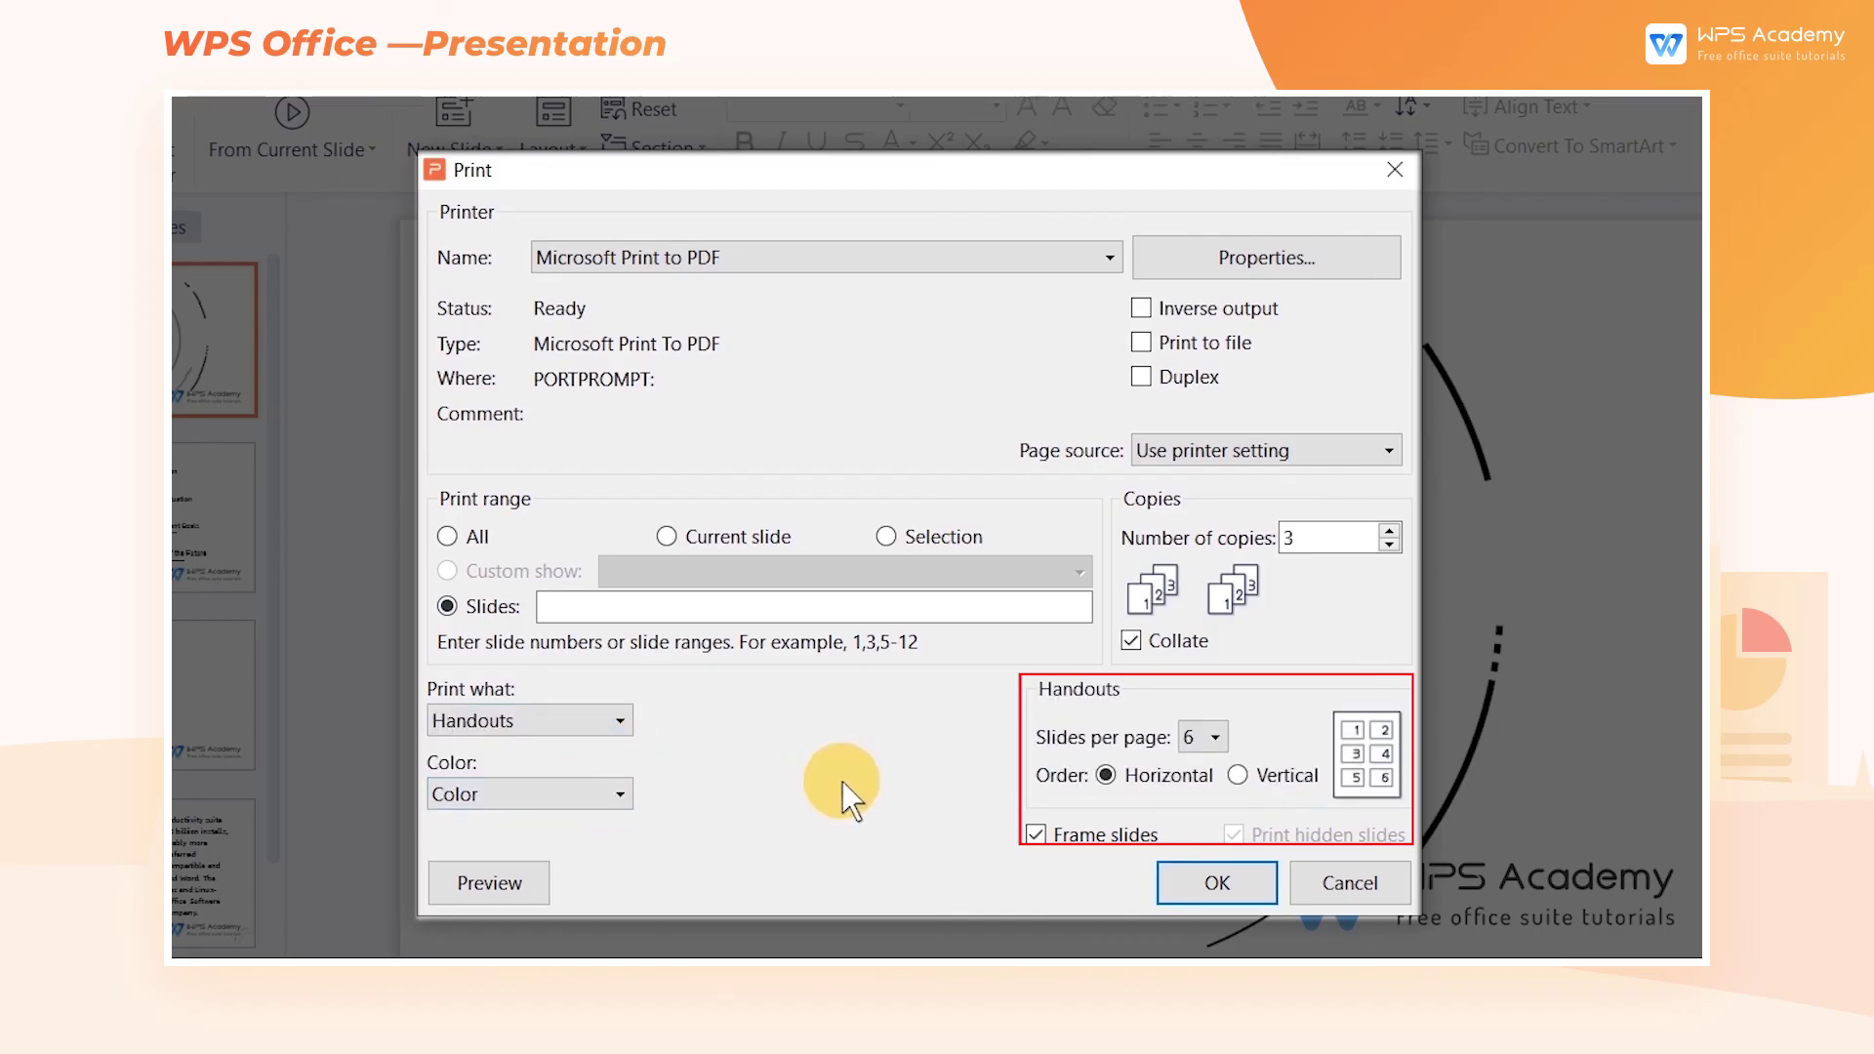